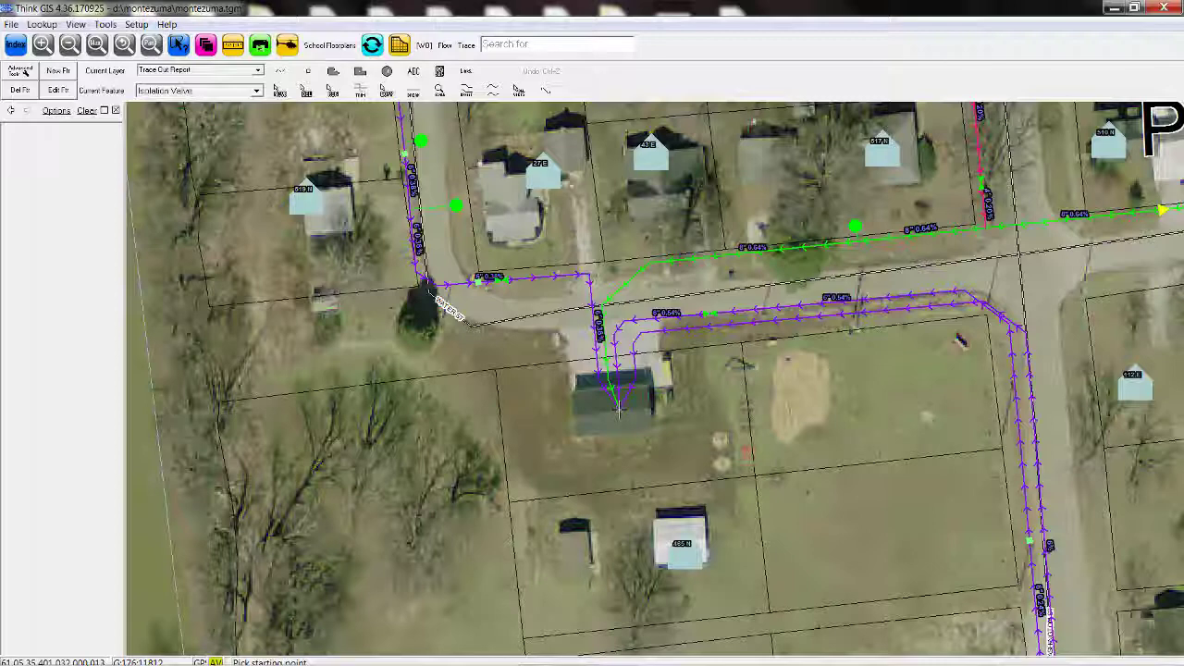
- Trace the sewer mains against the flow (upstream) from their meeting point at the building, using the layer name Trace Out Report
{"action": "left_click", "coordinate": [619, 411]}
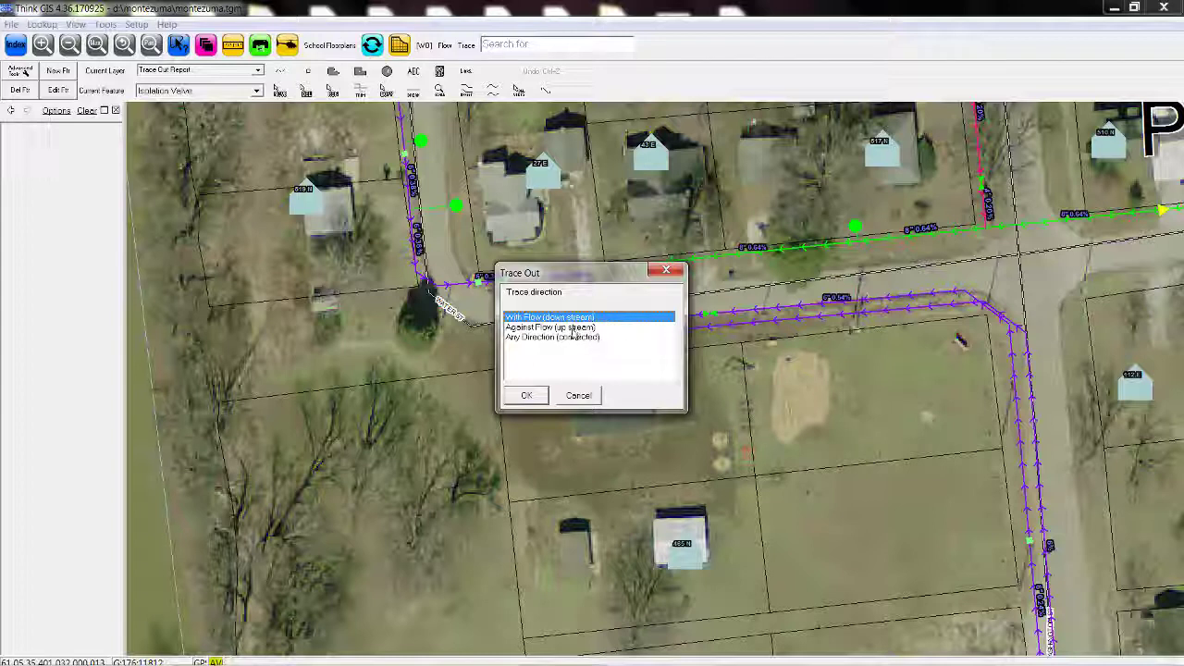
{"action": "left_click", "coordinate": [571, 328]}
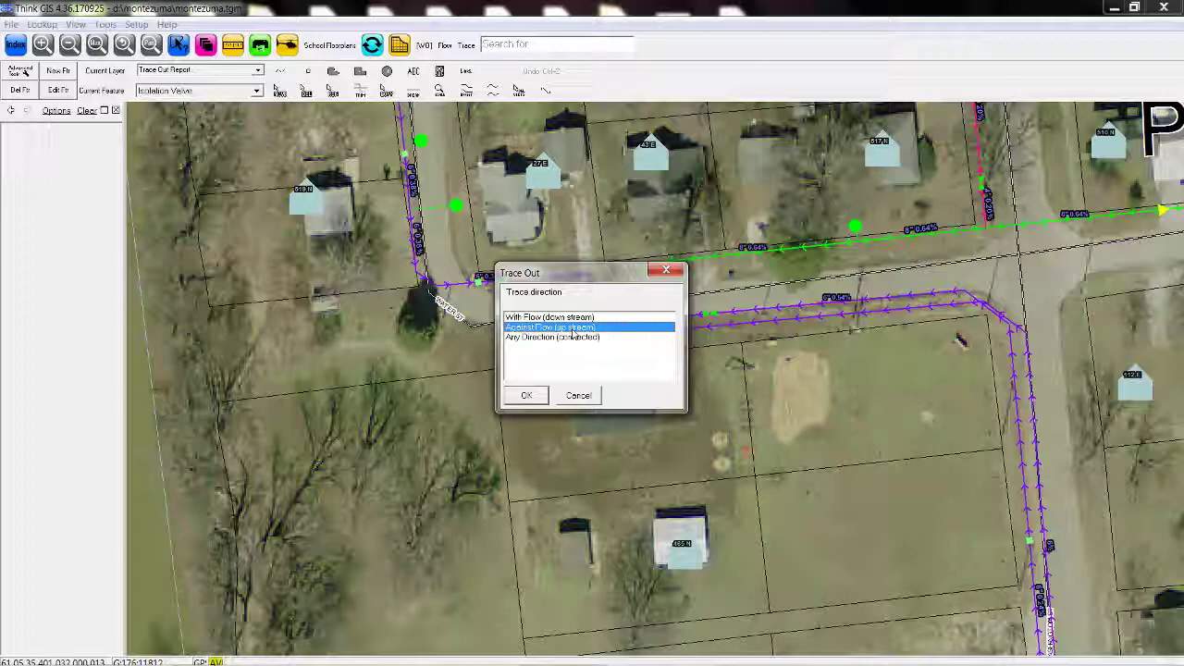
{"action": "left_click", "coordinate": [529, 396]}
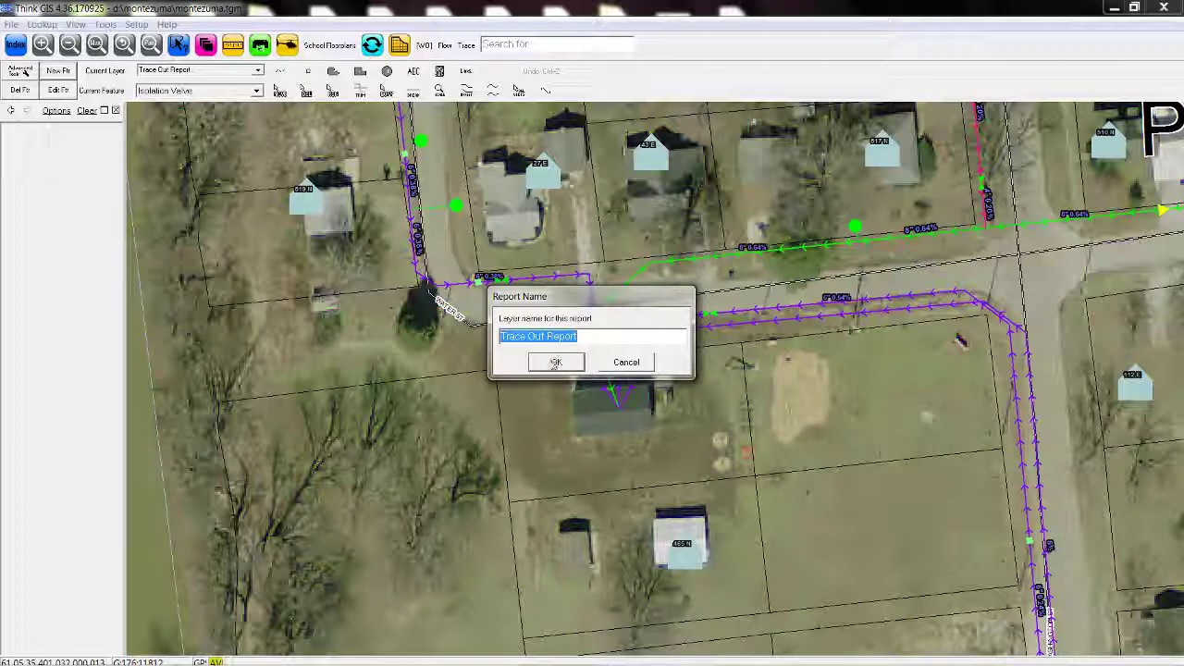
{"action": "left_click", "coordinate": [555, 363]}
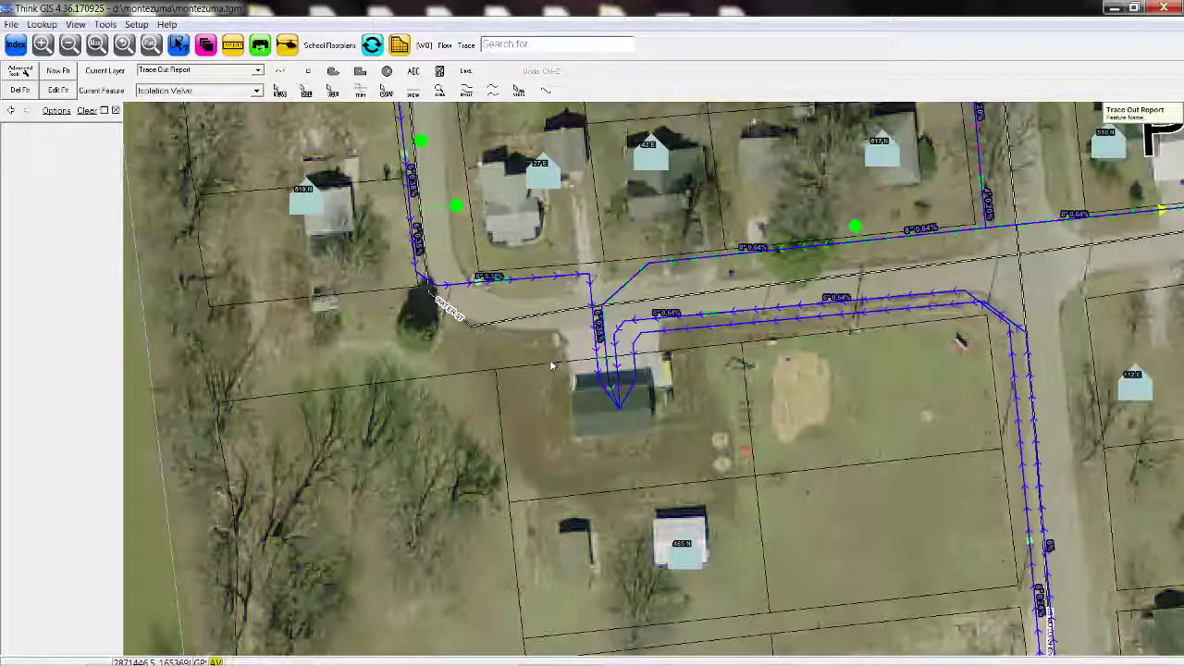
- Set the line width of the Trace Out Report layer to 8 pixels
{"action": "left_click", "coordinate": [207, 51]}
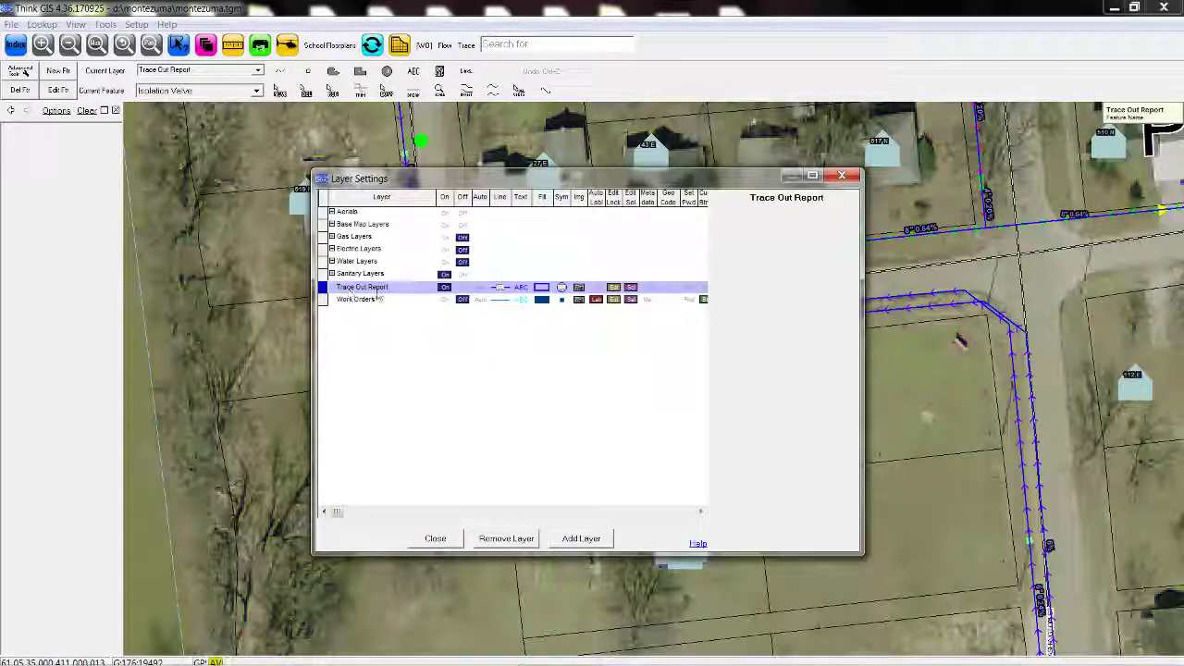
{"action": "left_click", "coordinate": [500, 289]}
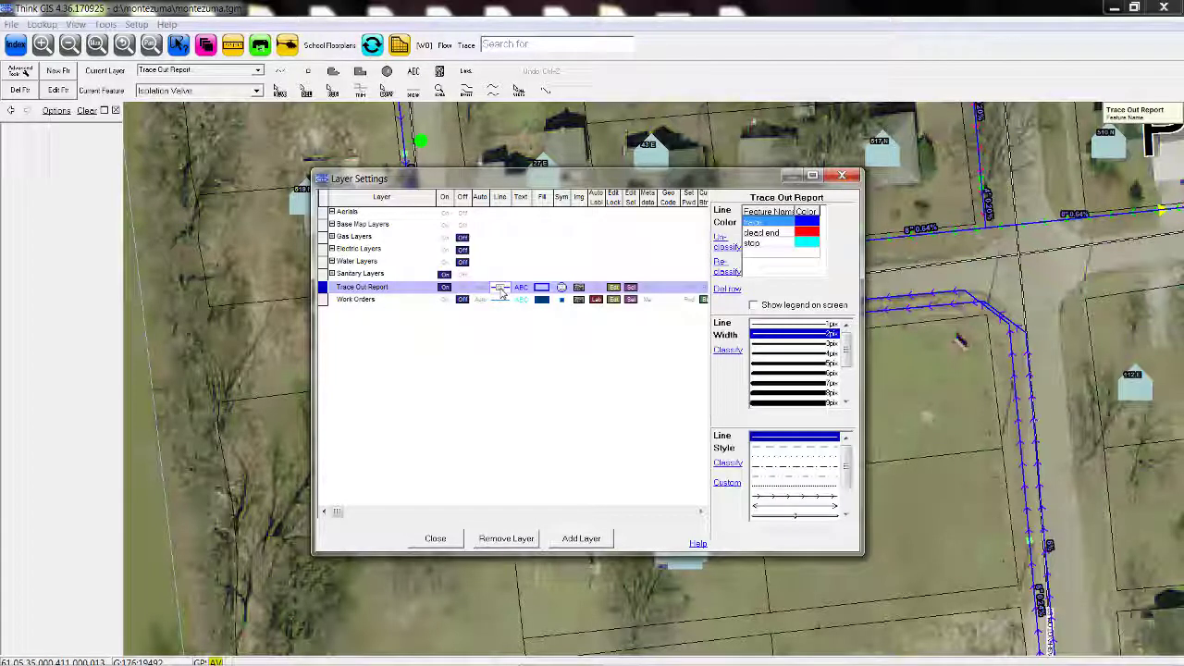
{"action": "left_click", "coordinate": [798, 394]}
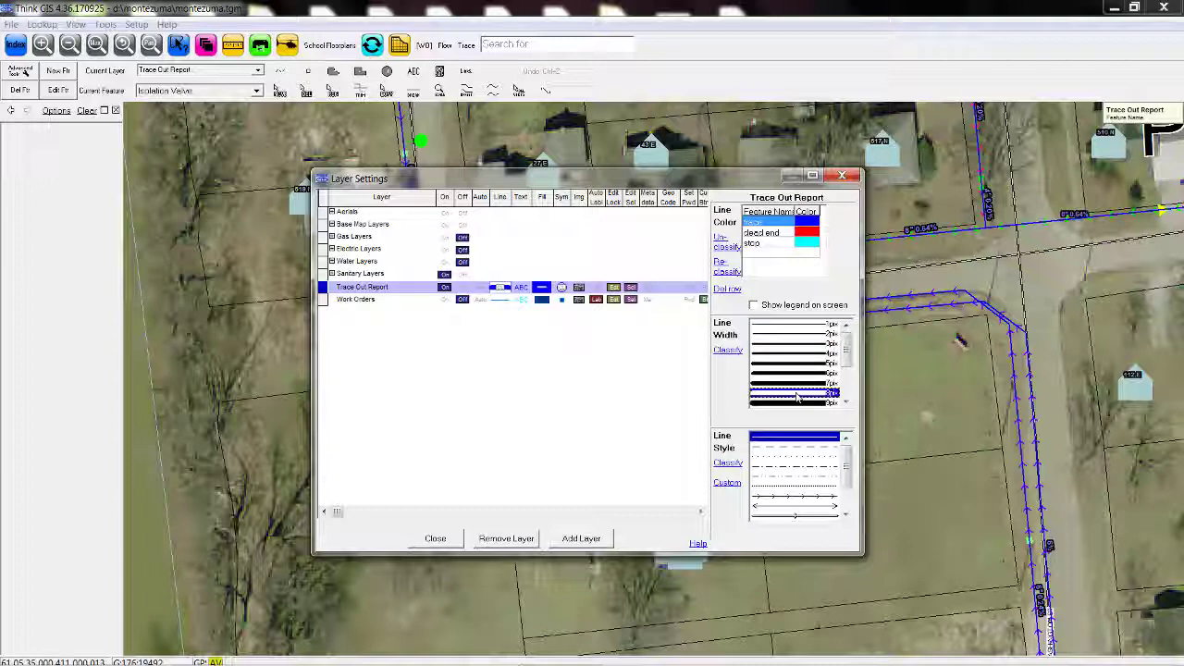
{"action": "left_click", "coordinate": [446, 541]}
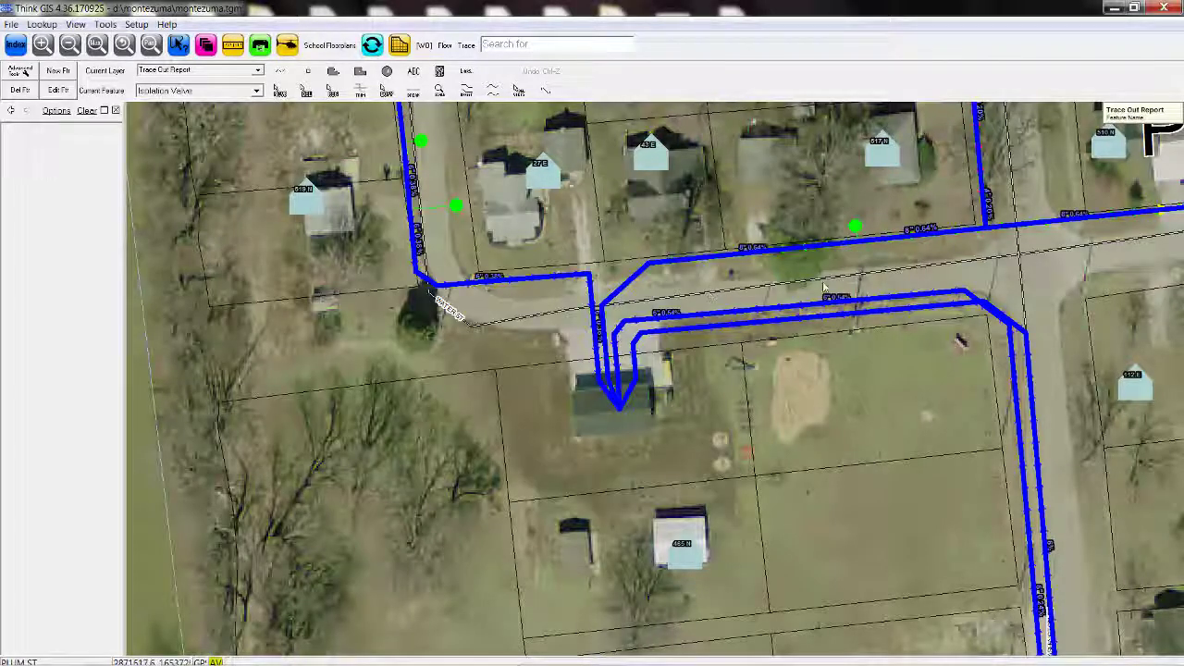
- Review the upstream trace and its dead ends across the town, and turn off the Trace Out Report layer
{"action": "left_click", "coordinate": [97, 44]}
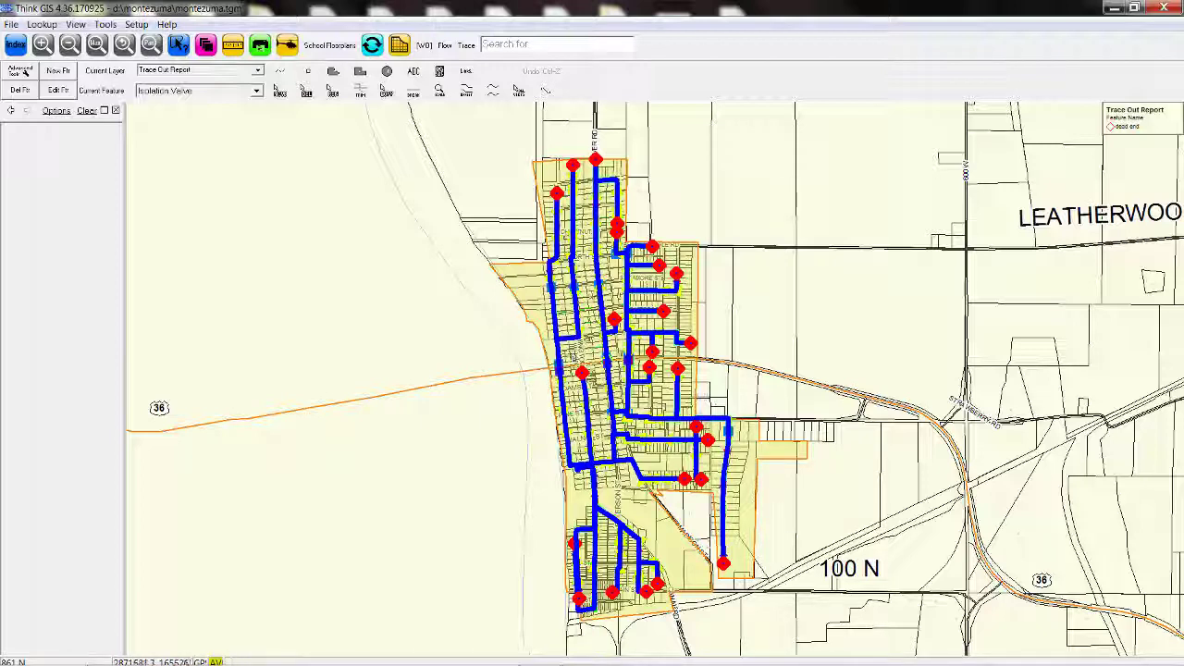
{"action": "left_click_drag", "start_coordinate": [597, 285], "coordinate": [707, 347]}
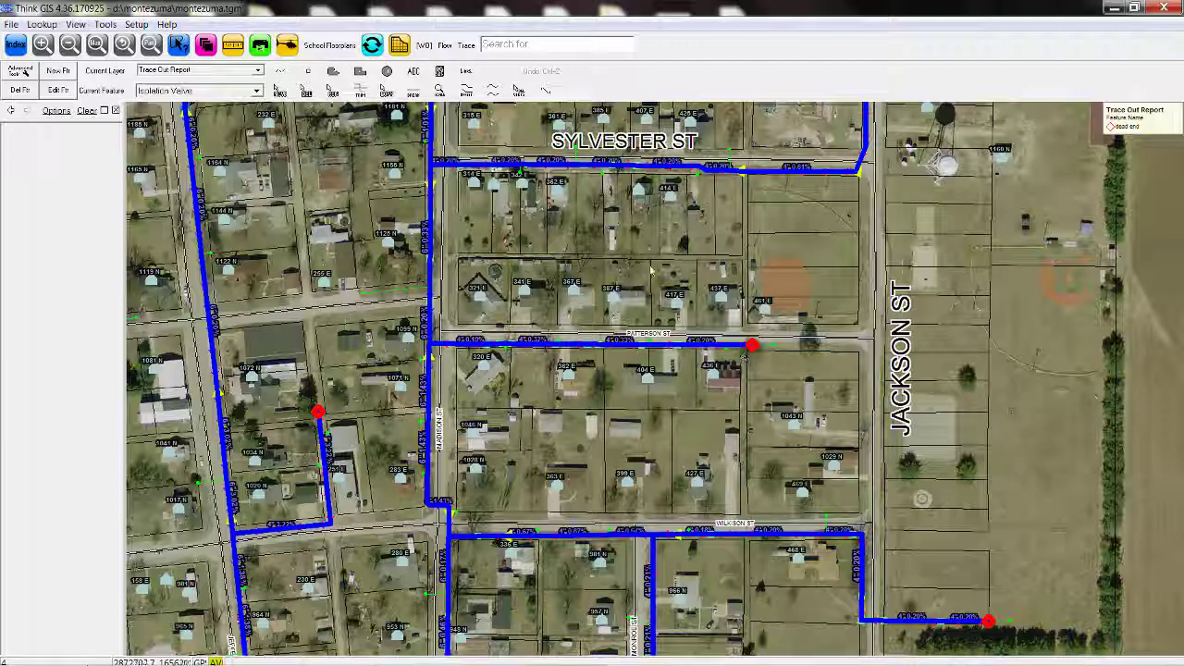
{"action": "left_click", "coordinate": [72, 48]}
{"action": "left_click", "coordinate": [72, 48]}
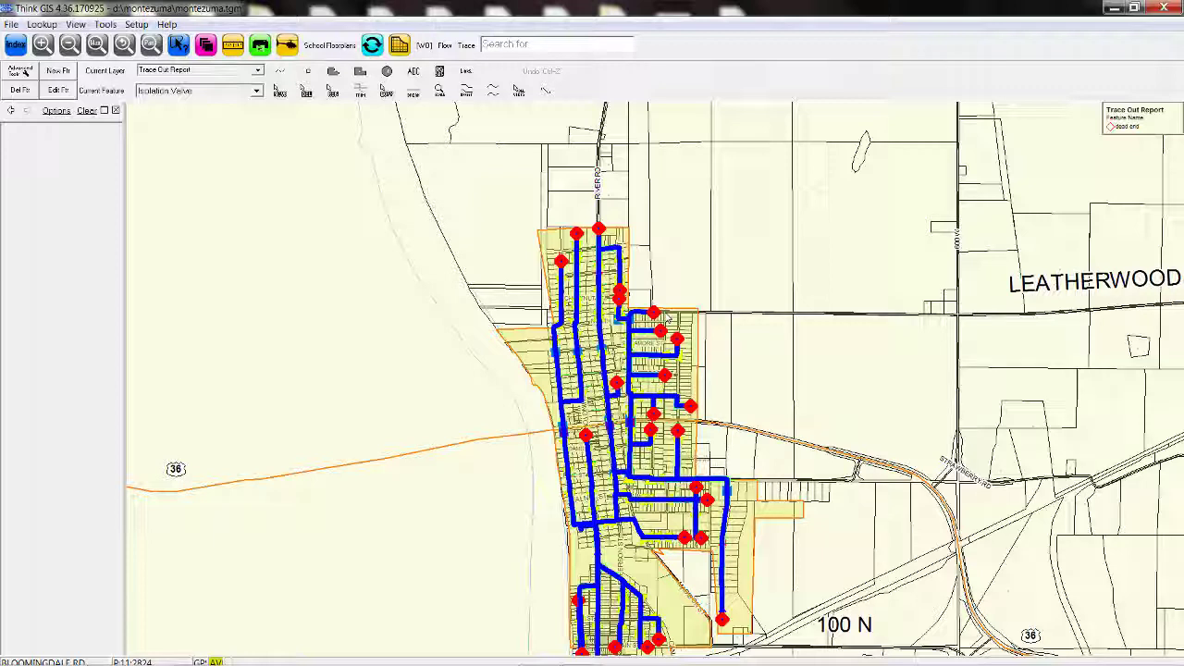
{"action": "left_click", "coordinate": [207, 46]}
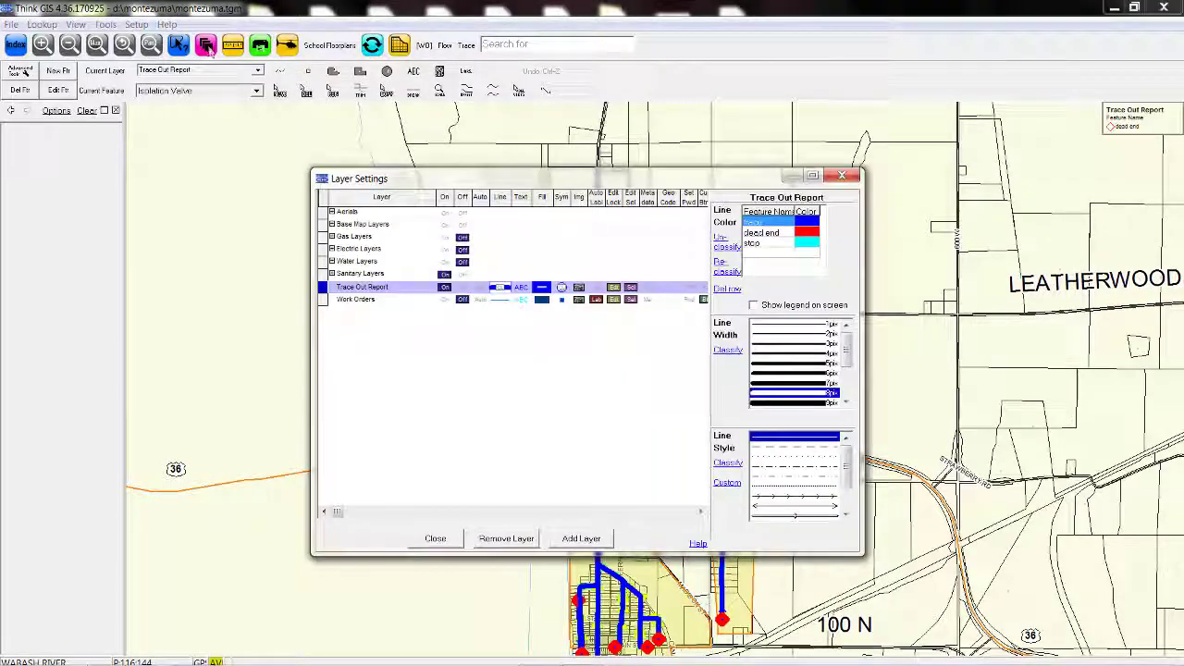
{"action": "left_click", "coordinate": [462, 288]}
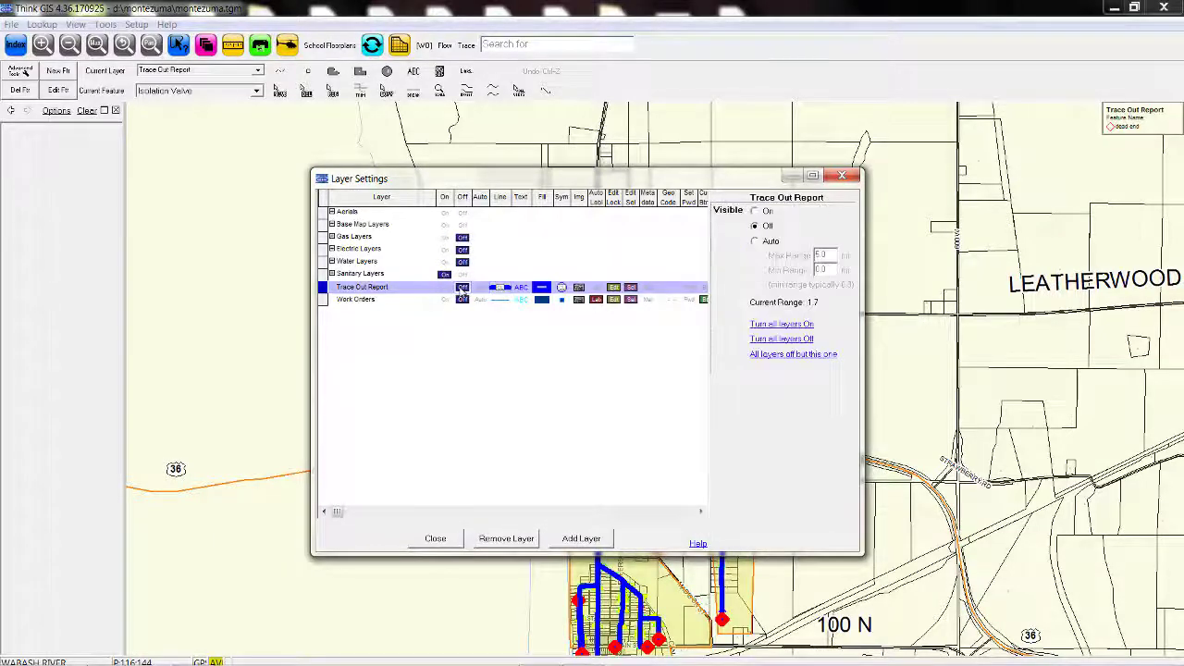
{"action": "left_click", "coordinate": [437, 539]}
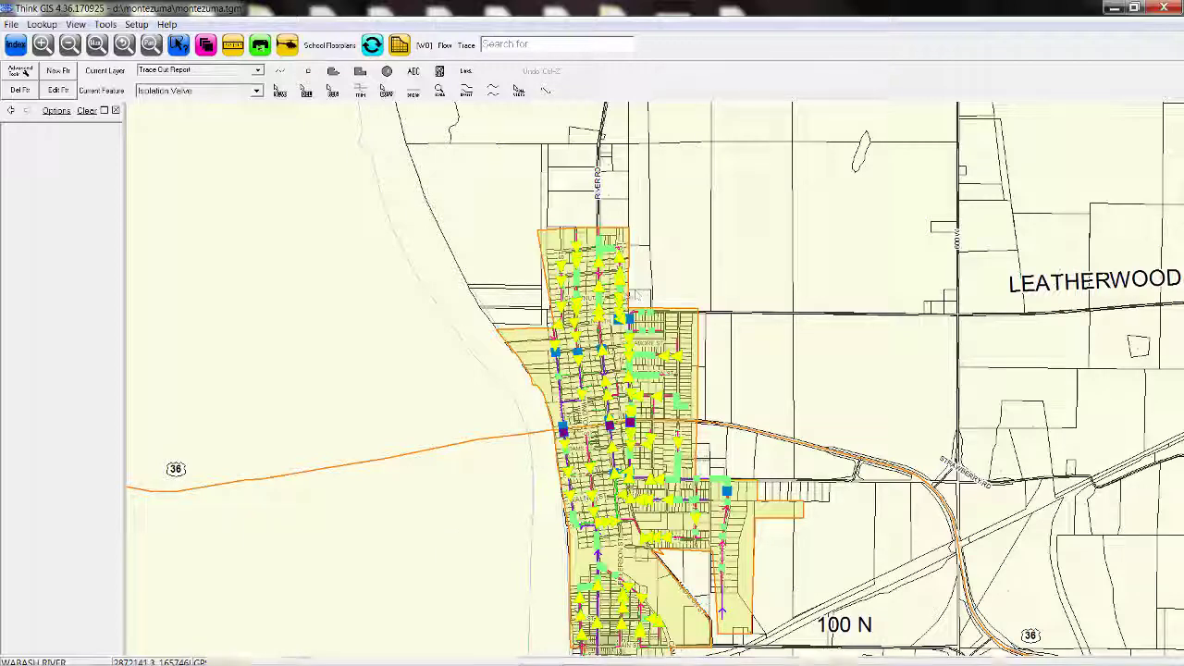
- Trace the Sanitary Mains layer with the flow (downstream) from the Bloomingdale Rd main, using the layer name Trace Out Report
{"action": "left_click_drag", "start_coordinate": [621, 290], "coordinate": [726, 356]}
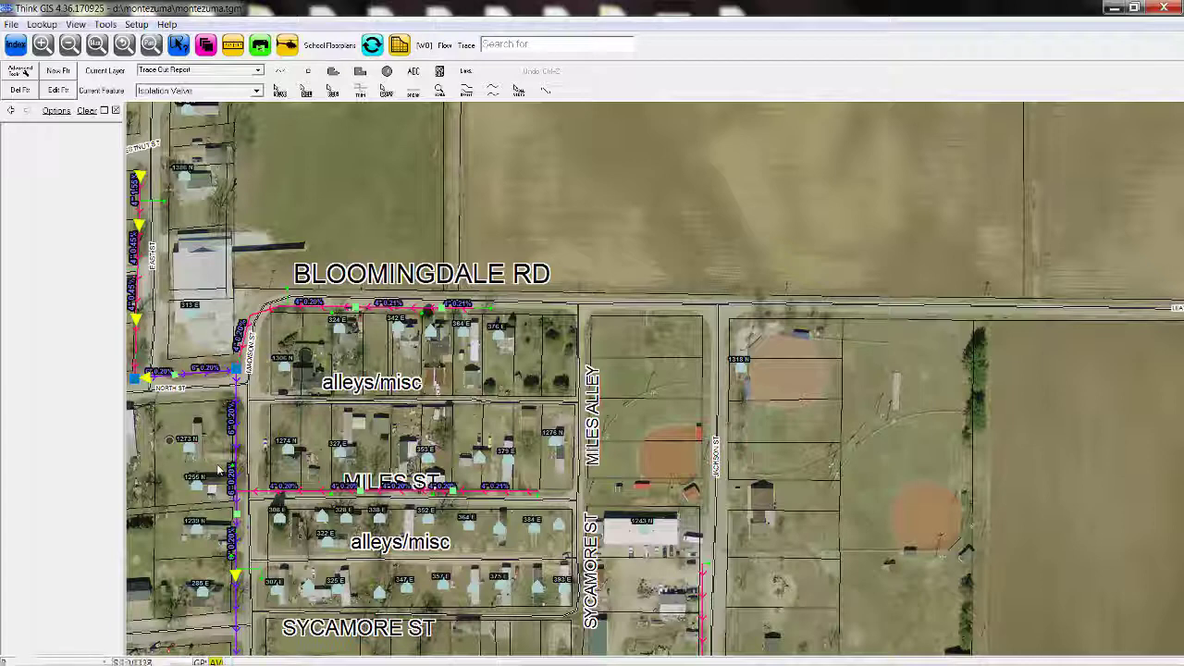
{"action": "left_click", "coordinate": [465, 44]}
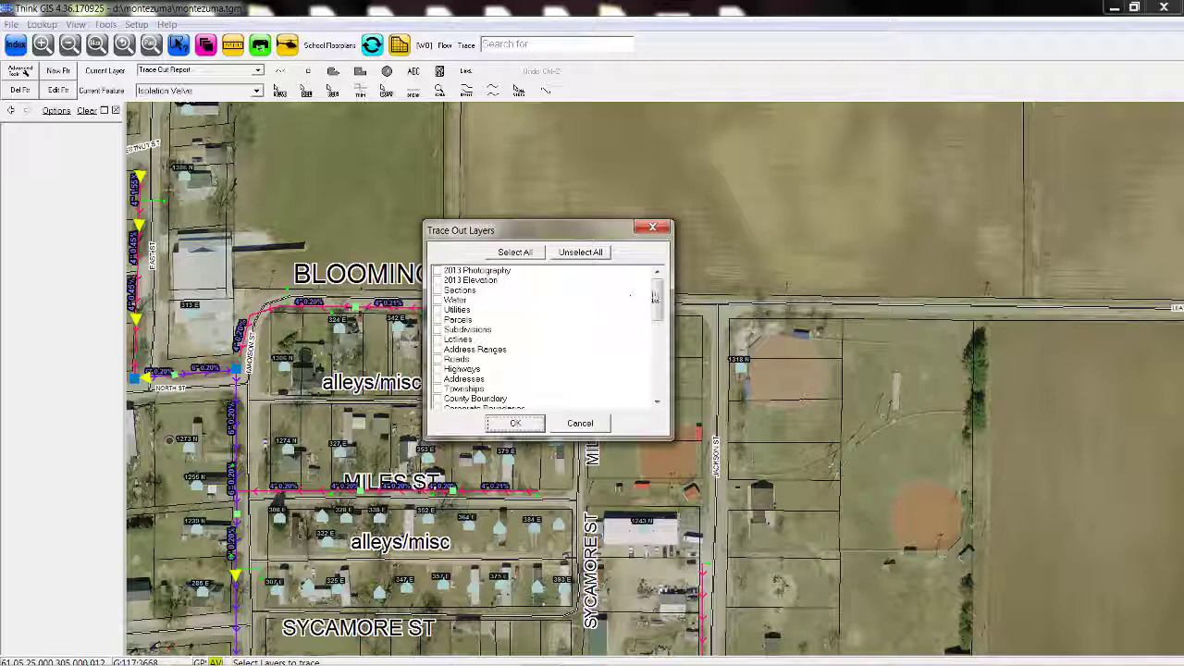
{"action": "scroll", "coordinate": [631, 295], "scroll_direction": "down", "scroll_amount": 10}
{"action": "left_click", "coordinate": [484, 351]}
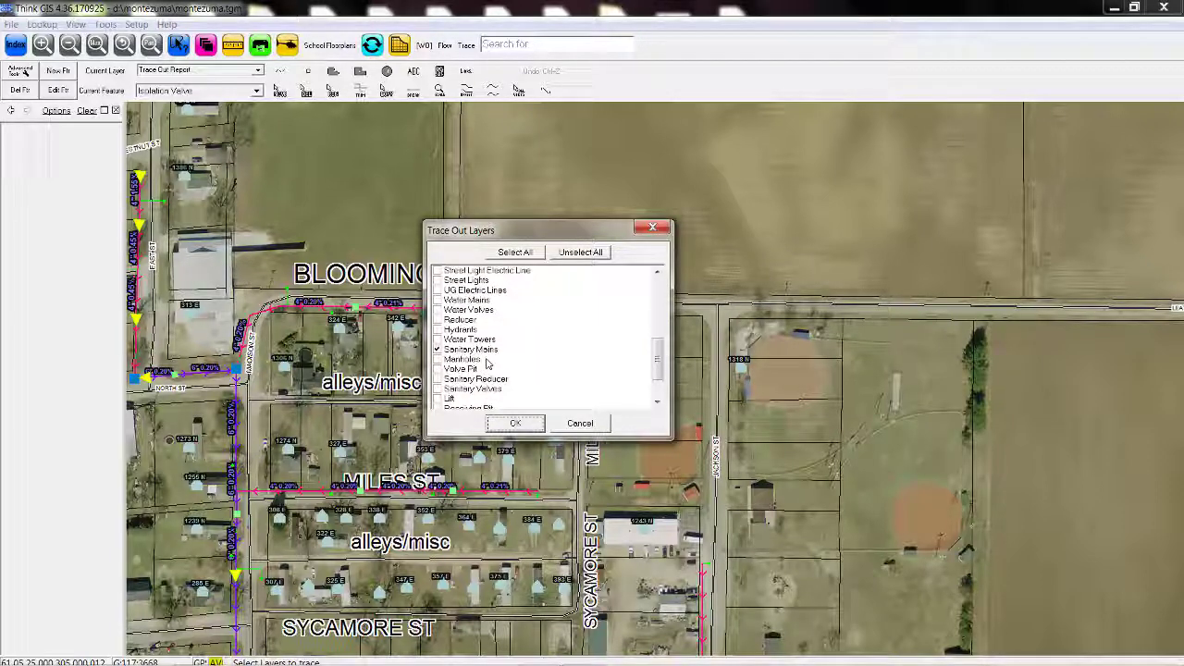
{"action": "left_click", "coordinate": [521, 428]}
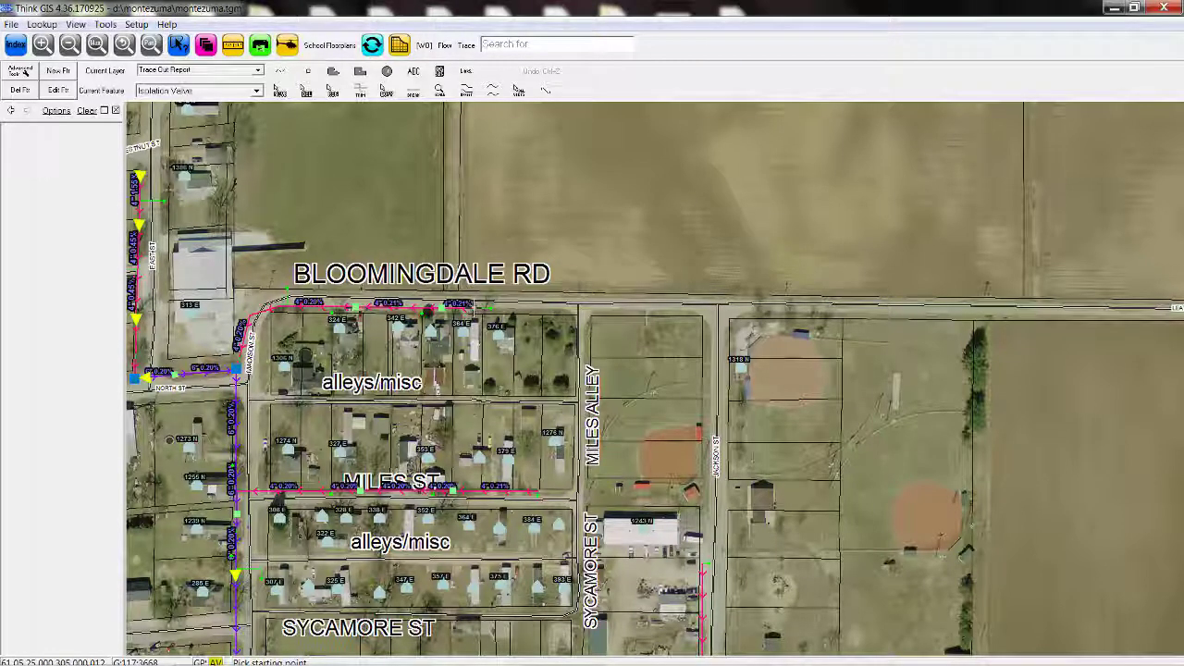
{"action": "left_click", "coordinate": [283, 349]}
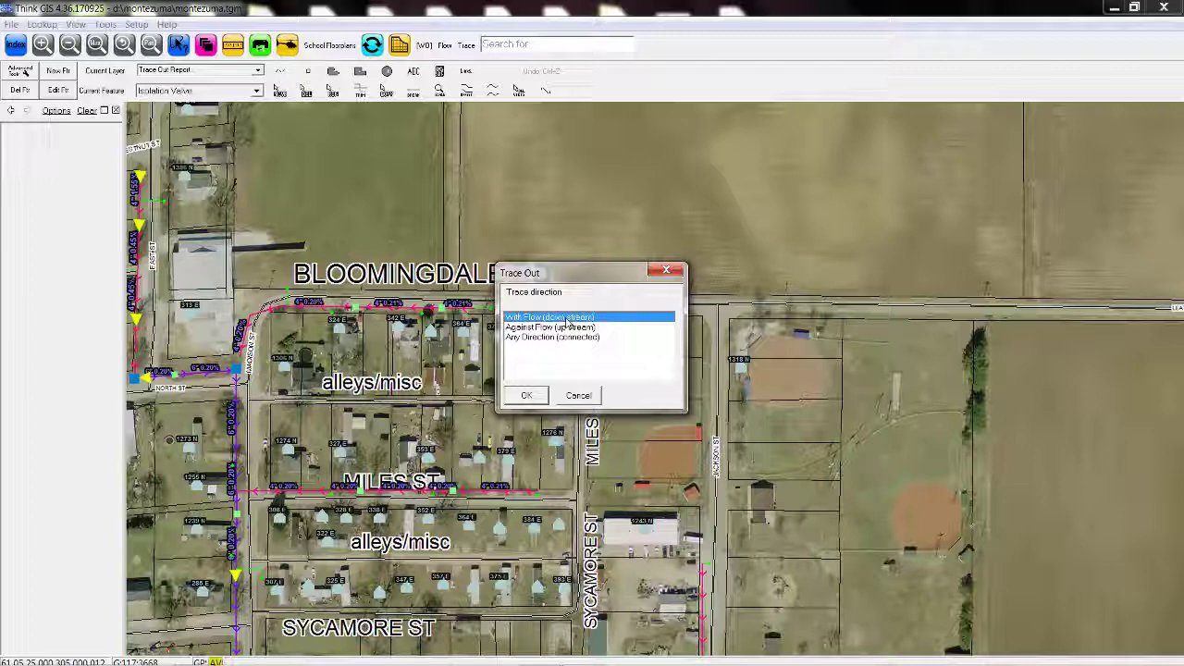
{"action": "left_click", "coordinate": [527, 396]}
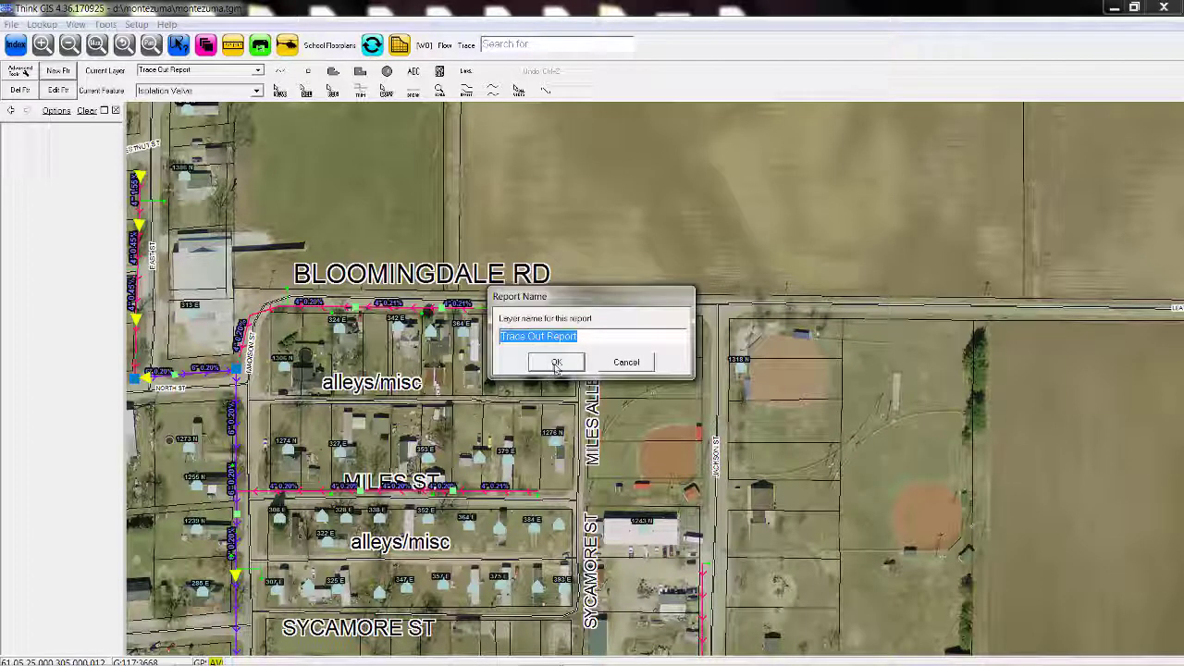
{"action": "left_click", "coordinate": [555, 364]}
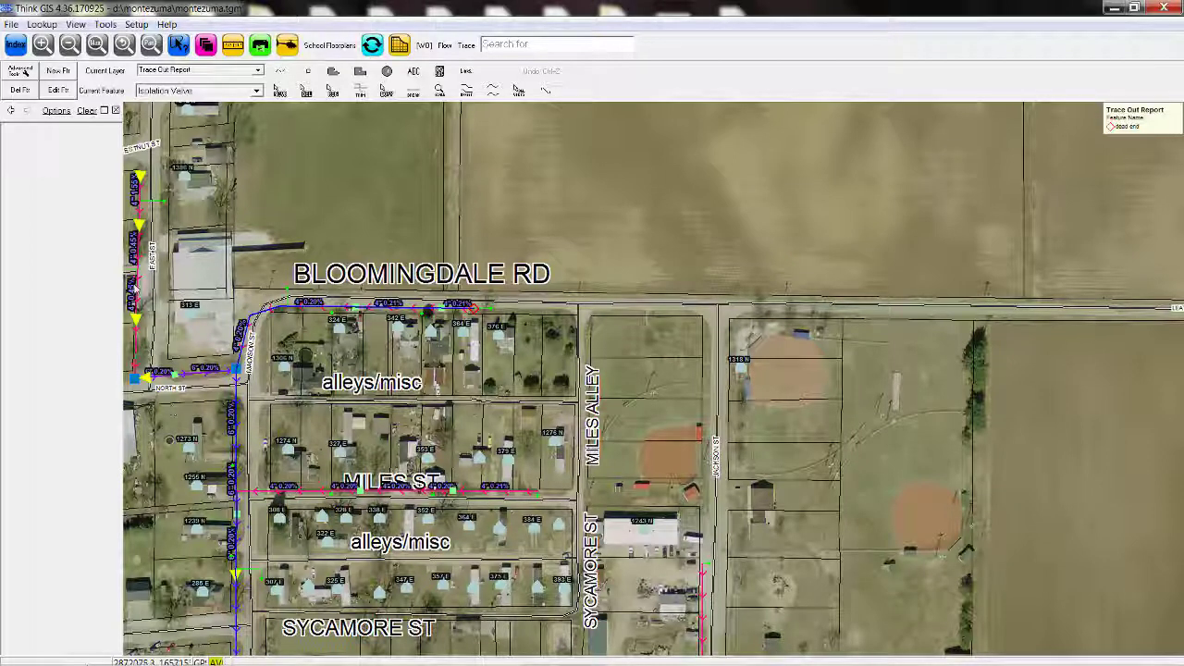
- Thicken the downstream trace by setting the Trace Out Report line width to 8 pixels
{"action": "left_click", "coordinate": [205, 47]}
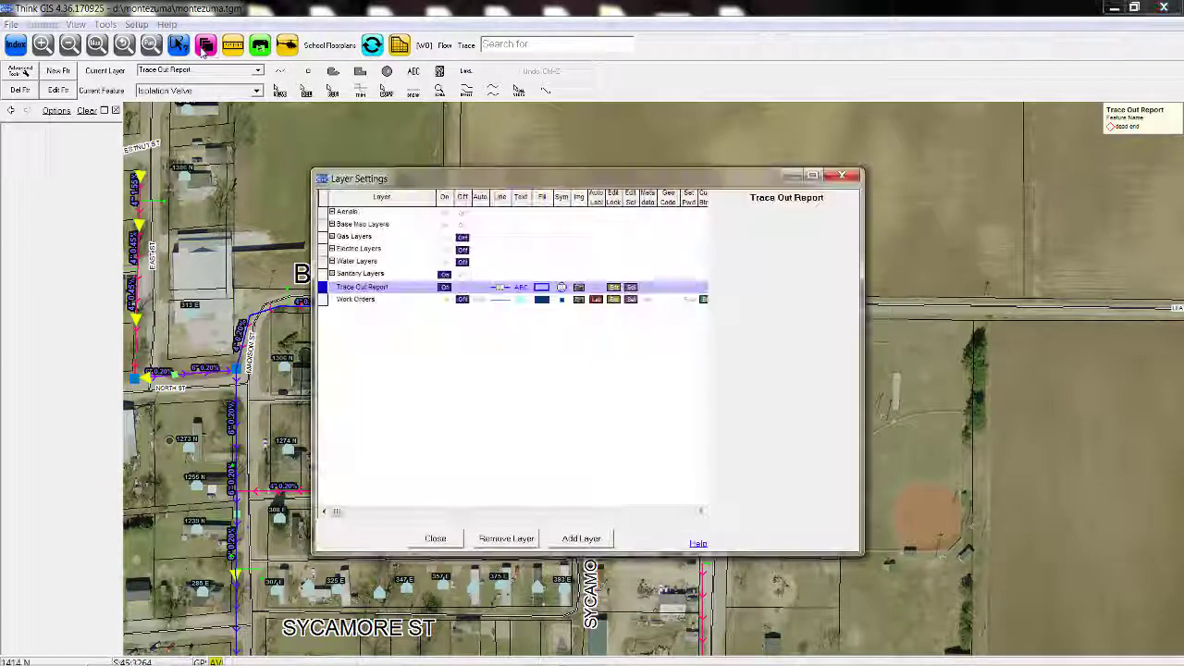
{"action": "left_click", "coordinate": [500, 290]}
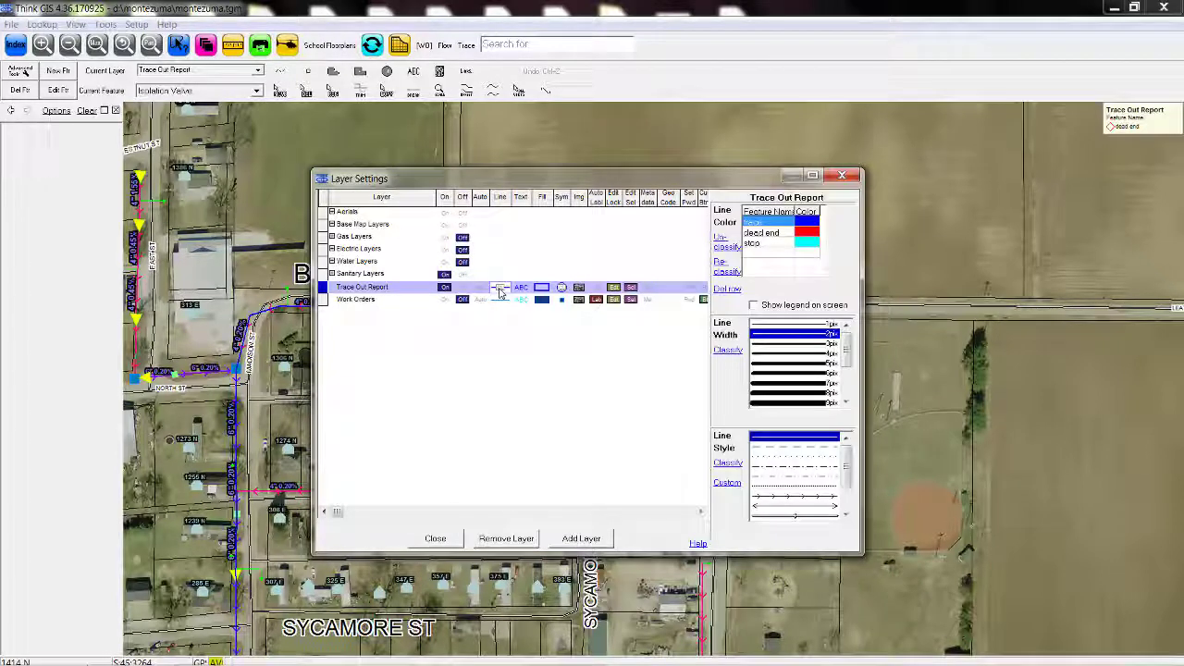
{"action": "left_click", "coordinate": [792, 394]}
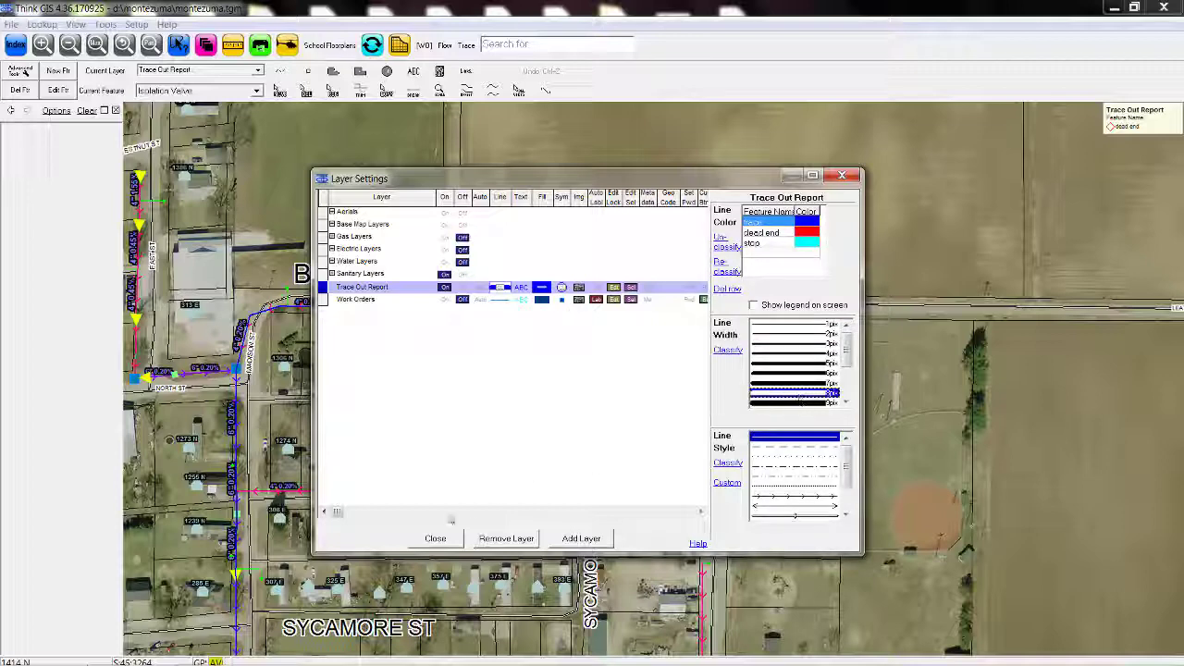
{"action": "left_click", "coordinate": [435, 537]}
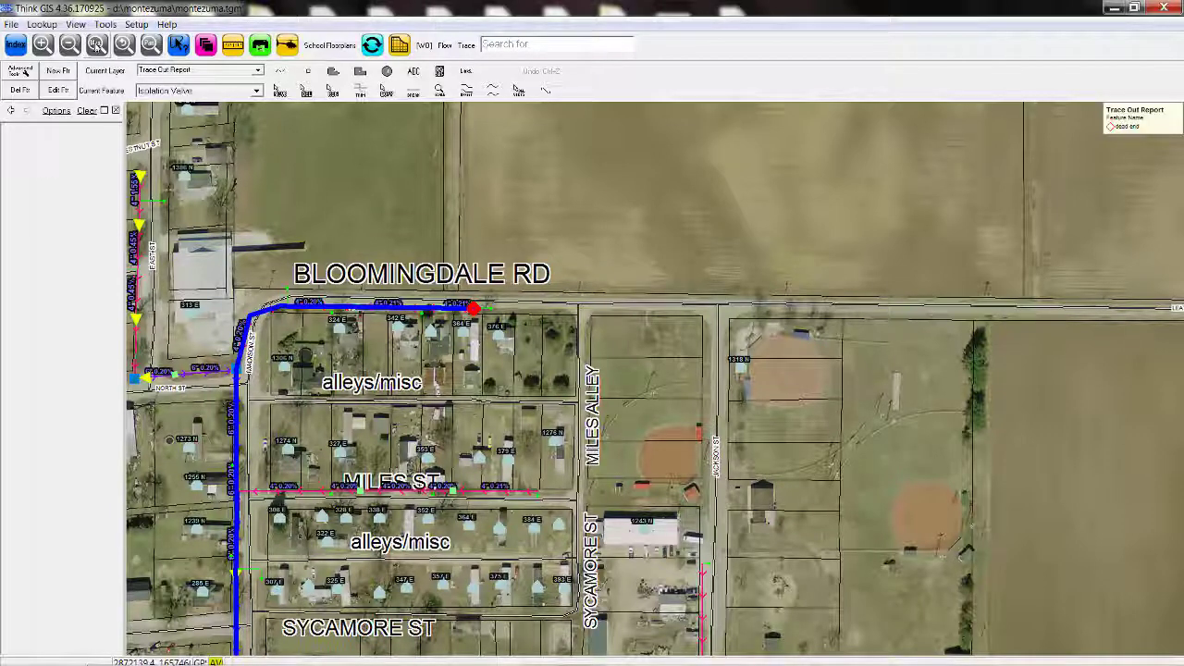
- Examine the downstream trace route across the whole town and up close from Crawford St to Pine St
{"action": "left_click", "coordinate": [96, 44]}
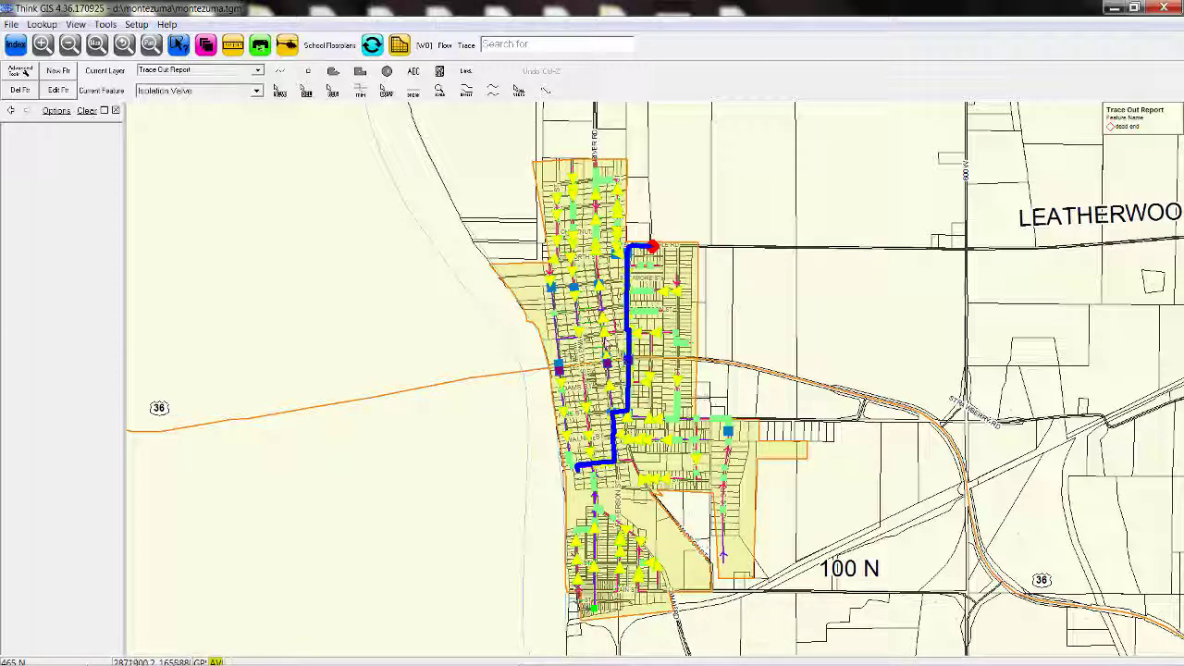
{"action": "scroll", "coordinate": [647, 368], "scroll_direction": "up", "scroll_amount": 5}
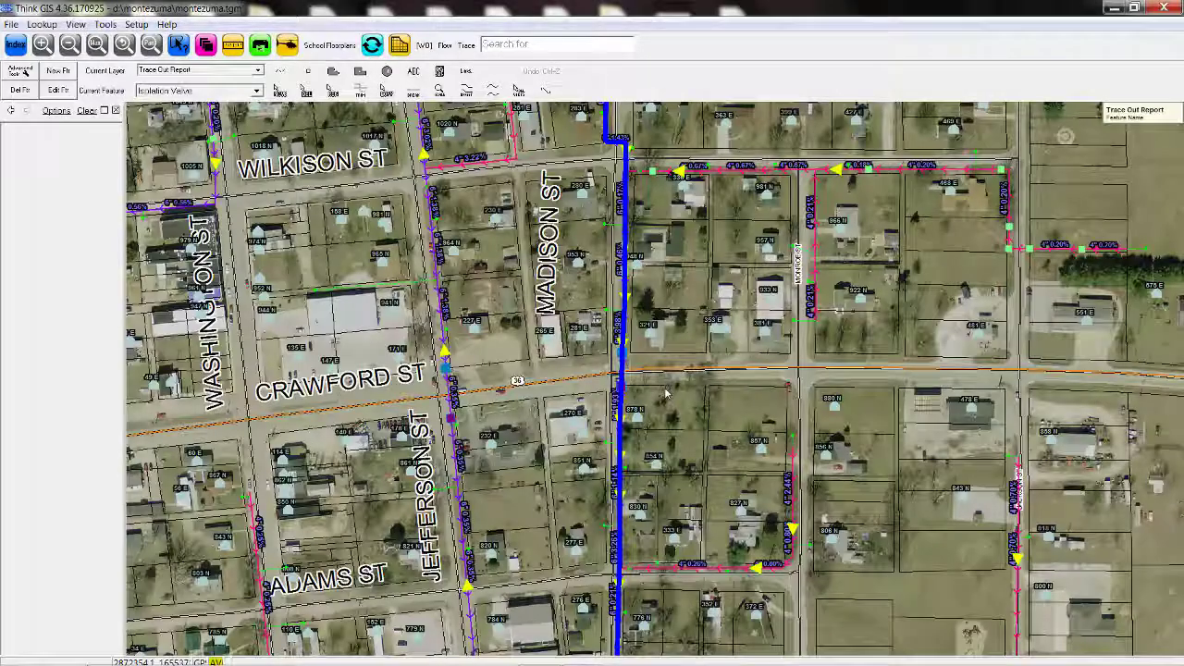
{"action": "left_click_drag", "start_coordinate": [623, 442], "coordinate": [644, 202]}
{"action": "left_click", "coordinate": [639, 497]}
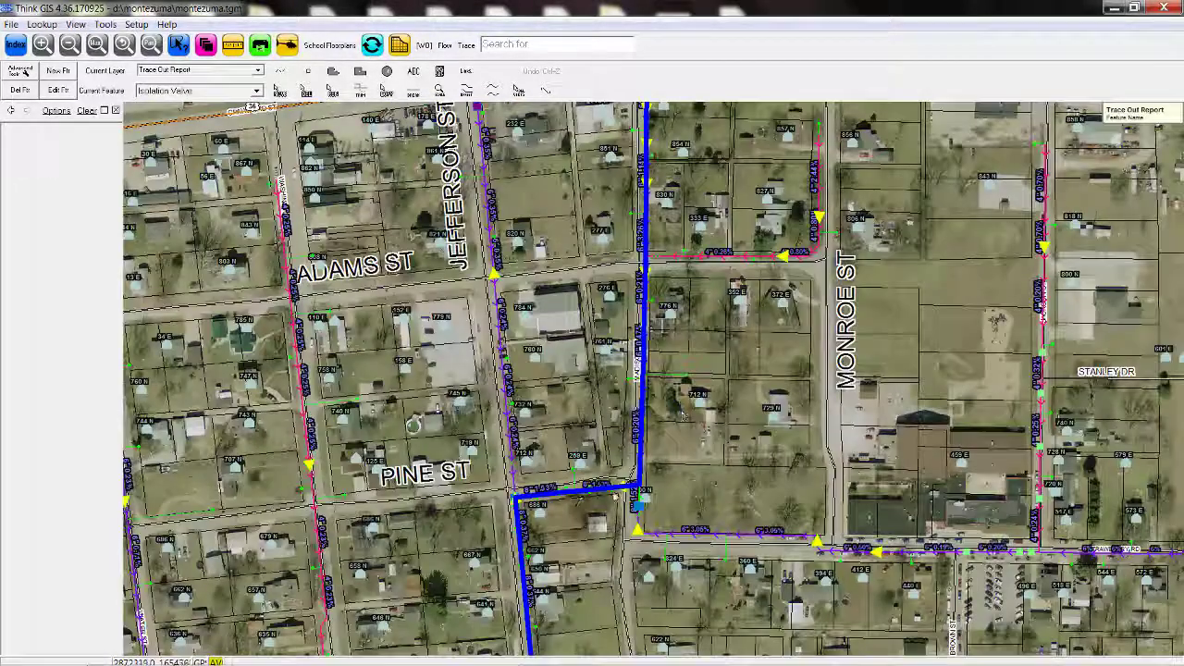